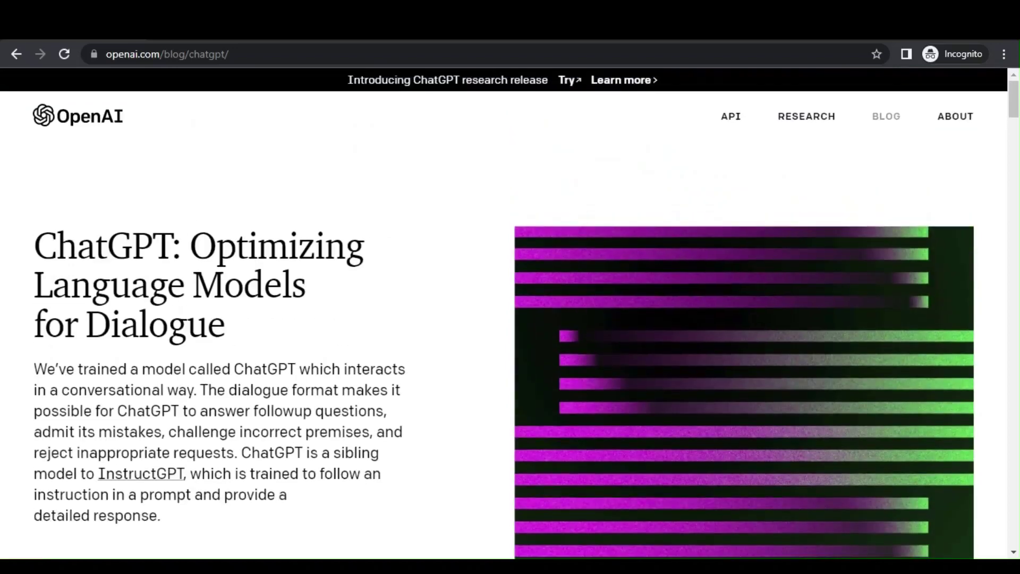
{"action": "scroll", "coordinate": [510, 313], "scroll_direction": "down", "scroll_amount": 3}
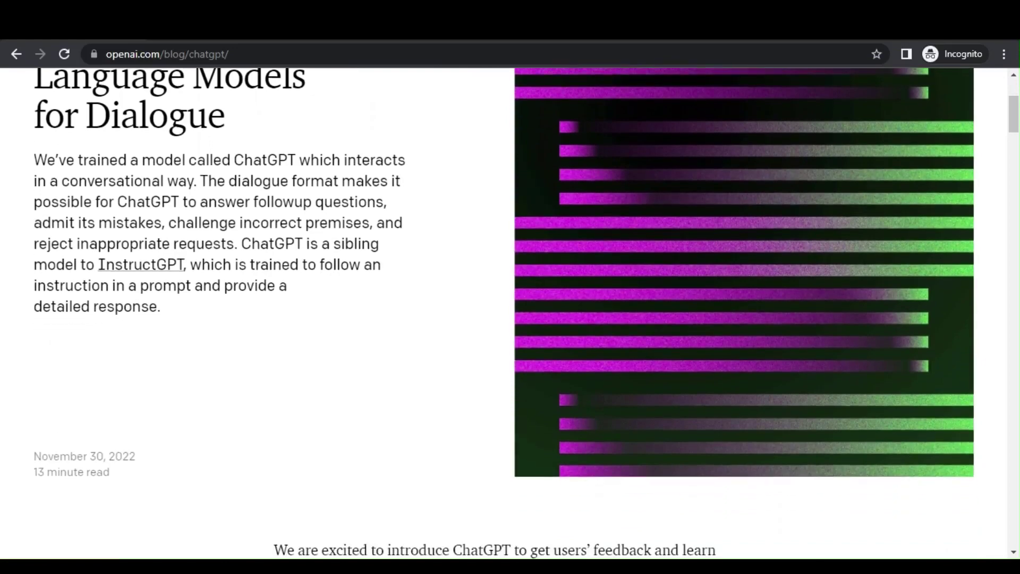
{"action": "scroll", "coordinate": [510, 312], "scroll_direction": "down", "scroll_amount": 3}
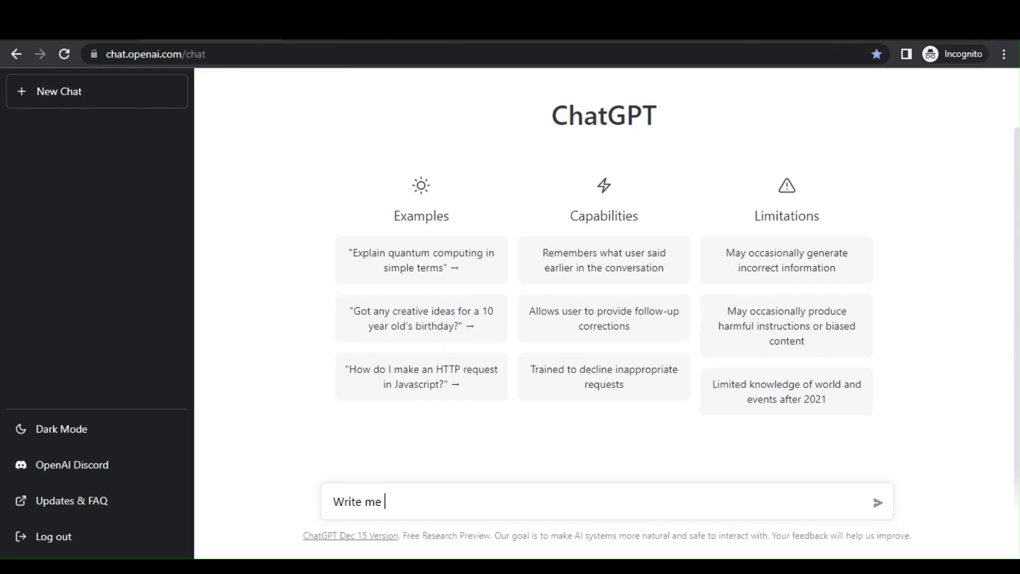
Clear the half-written prompt to draft the 10000-word mermaid story request
{"action": "key", "text": "BackSpace"}
{"action": "key", "text": "BackSpace"}
{"action": "key", "text": "BackSpace"}
{"action": "type", "text": "lease write me a 10000 words children story about a mermaid and a little girl named Jack"}
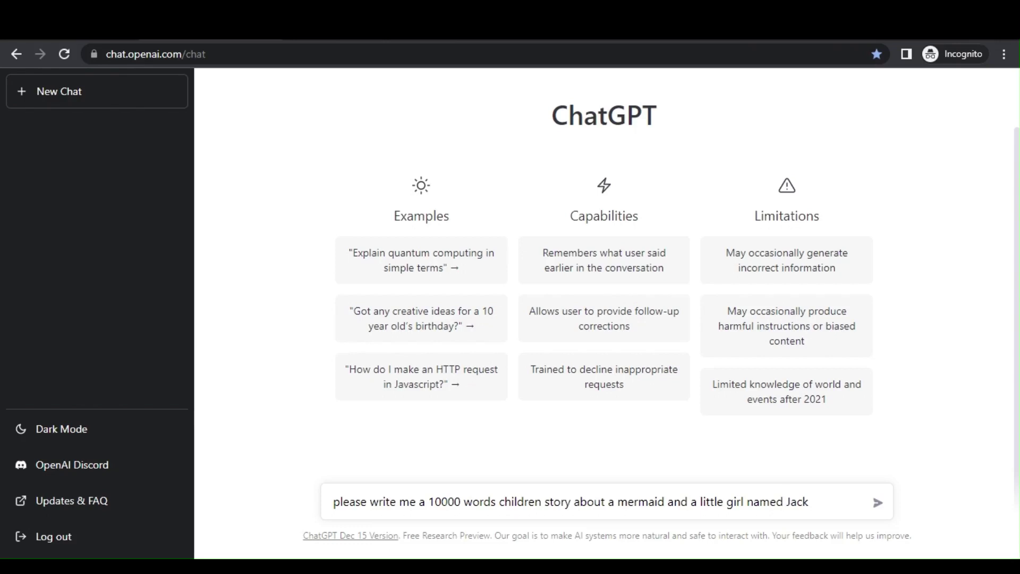
Send the mermaid story request and let ChatGPT generate the full story
{"action": "left_click", "coordinate": [877, 505]}
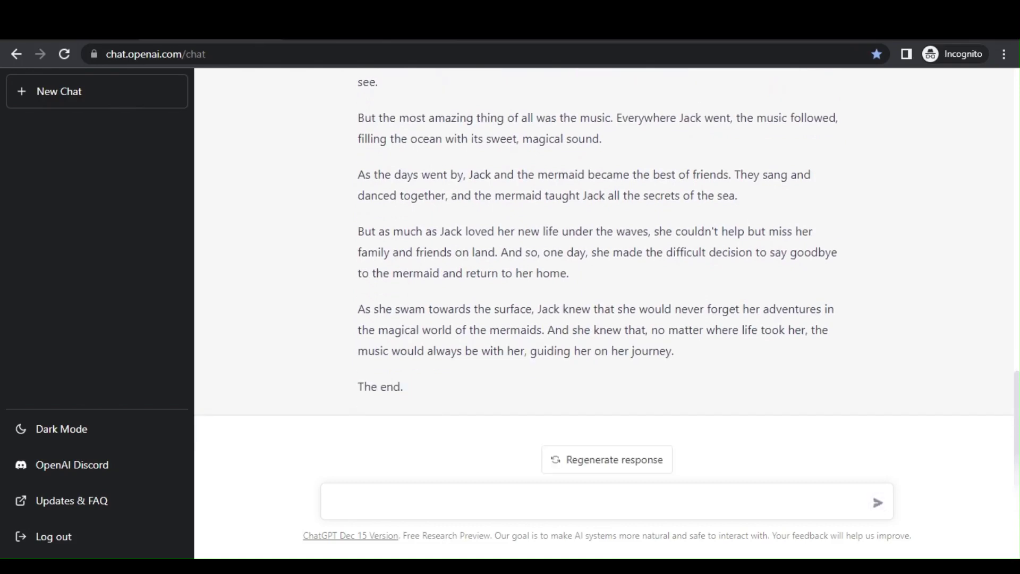
Select the story's closing lines, then deselect before drafting the follow-up
{"action": "left_click_drag", "start_coordinate": [1015, 462], "coordinate": [1015, 325]}
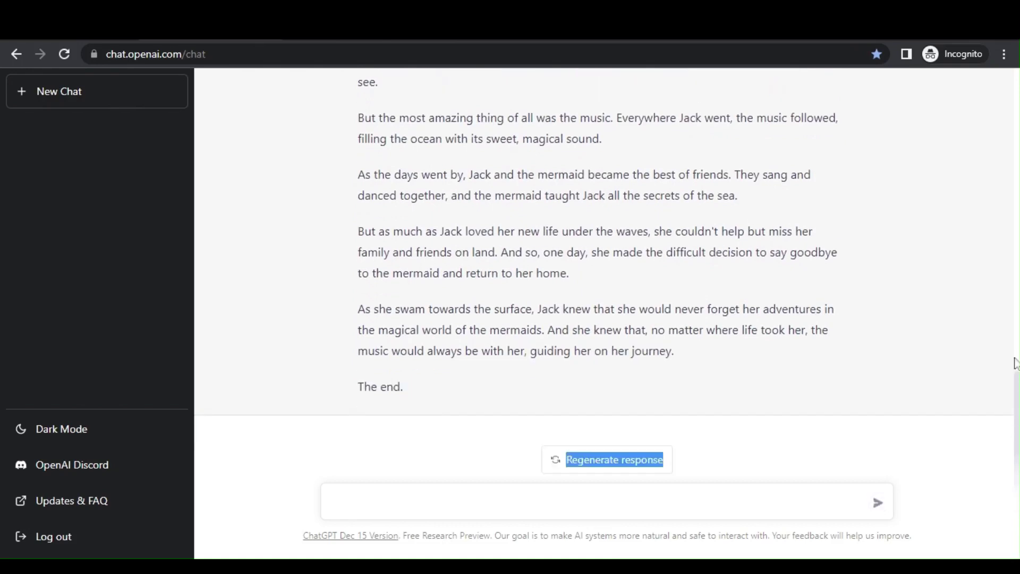
{"action": "left_click", "coordinate": [755, 374]}
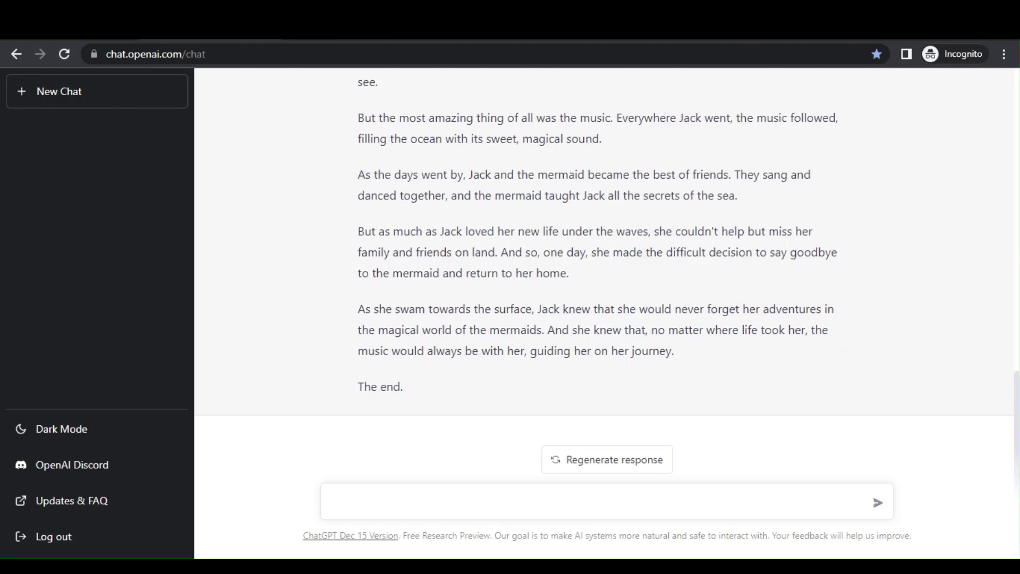
{"action": "scroll", "coordinate": [1016, 236], "scroll_direction": "up", "scroll_amount": 15}
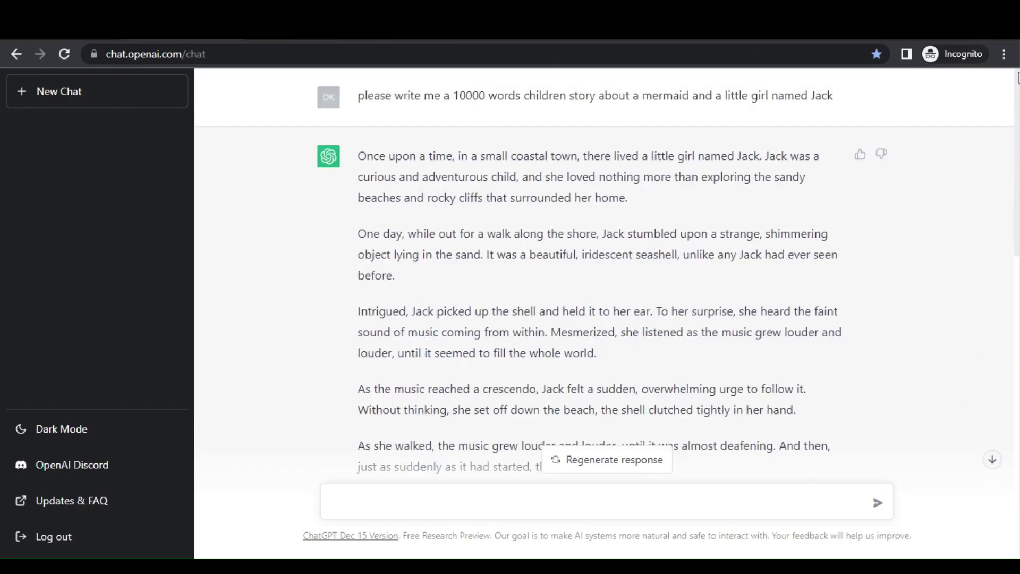
{"action": "left_click_drag", "start_coordinate": [1018, 119], "coordinate": [1002, 458]}
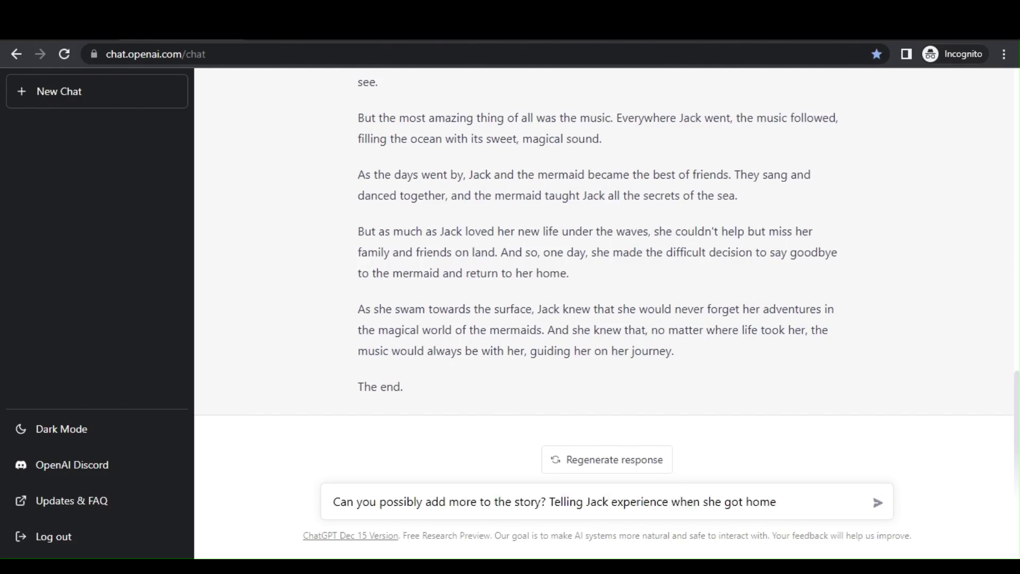
{"action": "type", "text": "'s"}
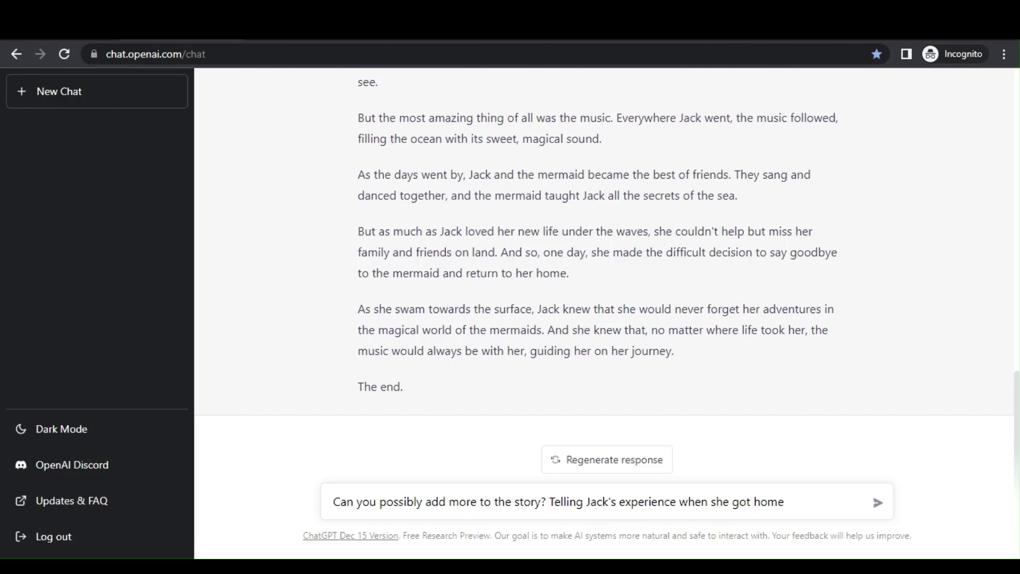
Send the follow-up asking for more about Jack's experience after getting home
{"action": "left_click", "coordinate": [877, 505]}
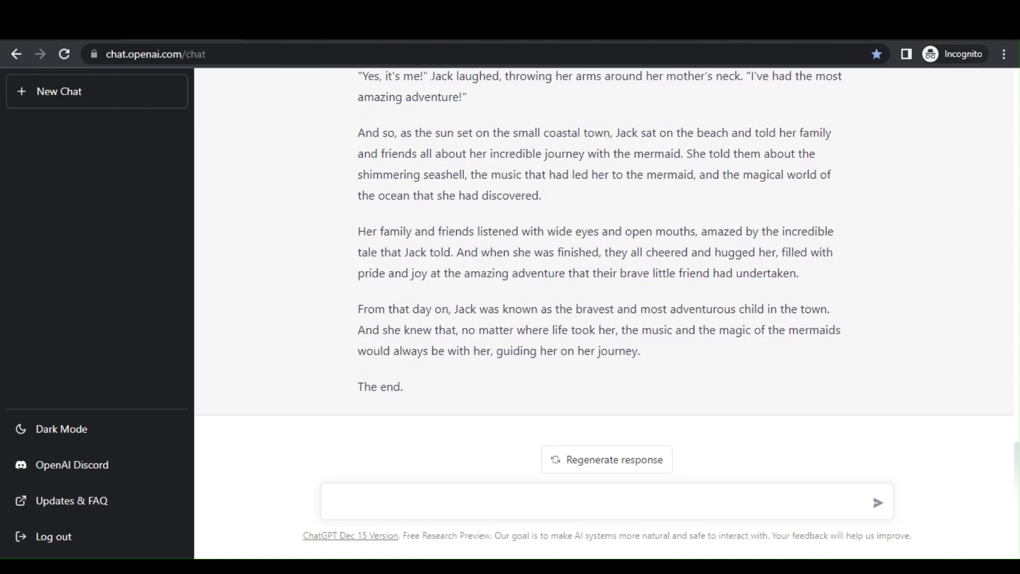
Copy the whole ChatGPT conversation and paste it into WordCounter
{"action": "left_click_drag", "start_coordinate": [673, 460], "coordinate": [562, 459]}
{"action": "key", "text": "ctrl+a"}
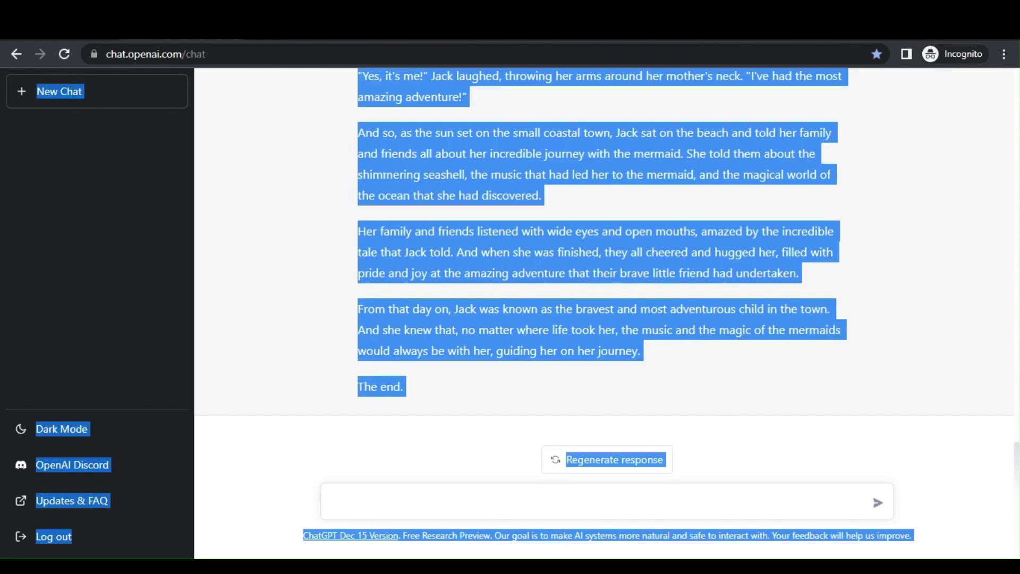
{"action": "key", "text": "ctrl+Tab"}
{"action": "key", "text": "ctrl+v"}
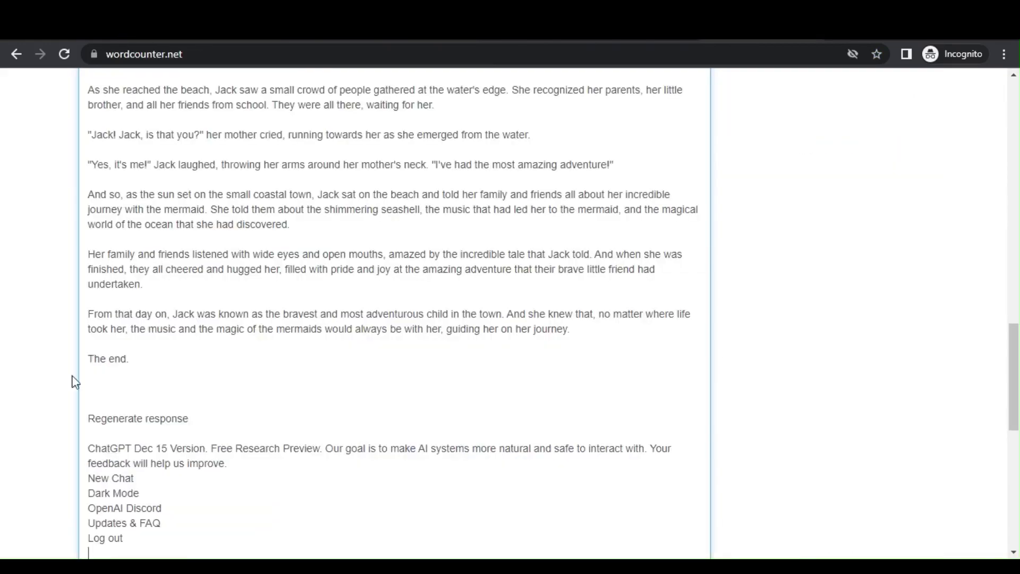
{"action": "left_click_drag", "start_coordinate": [88, 407], "coordinate": [229, 269]}
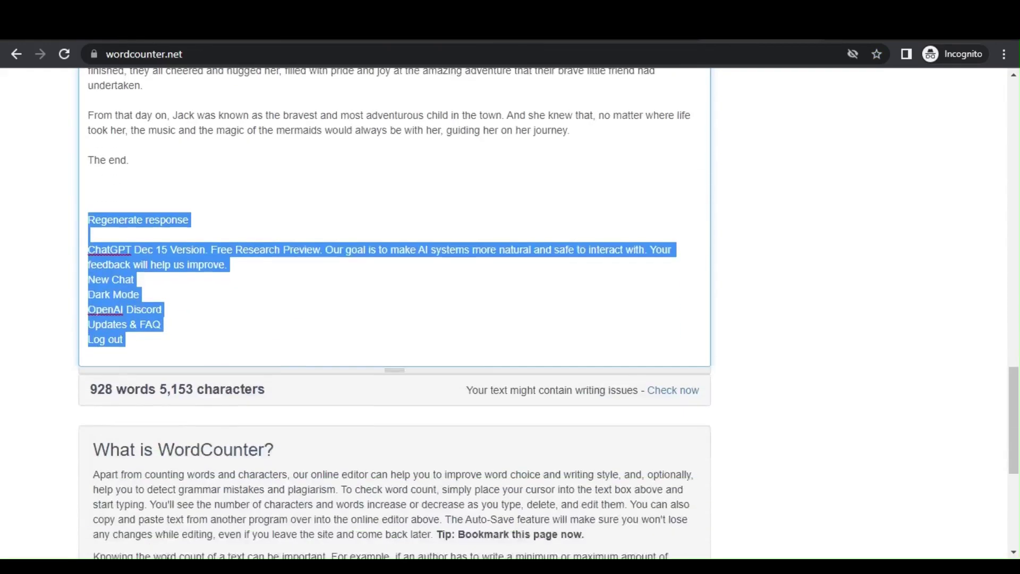
Remove leftover page text to get 888 words, then return to ChatGPT
{"action": "key", "text": "BackSpace"}
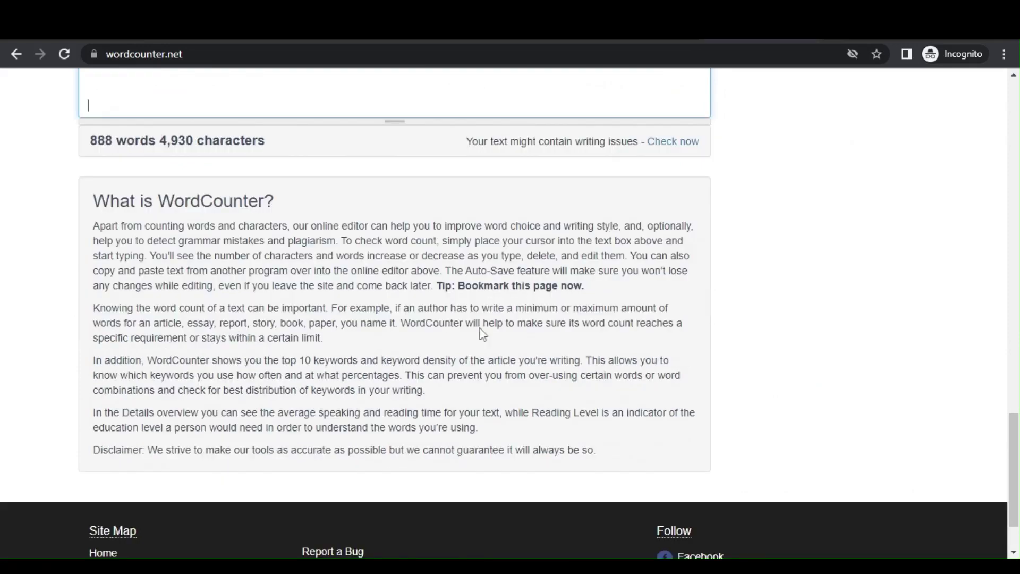
{"action": "left_click_drag", "start_coordinate": [1014, 471], "coordinate": [1017, 420]}
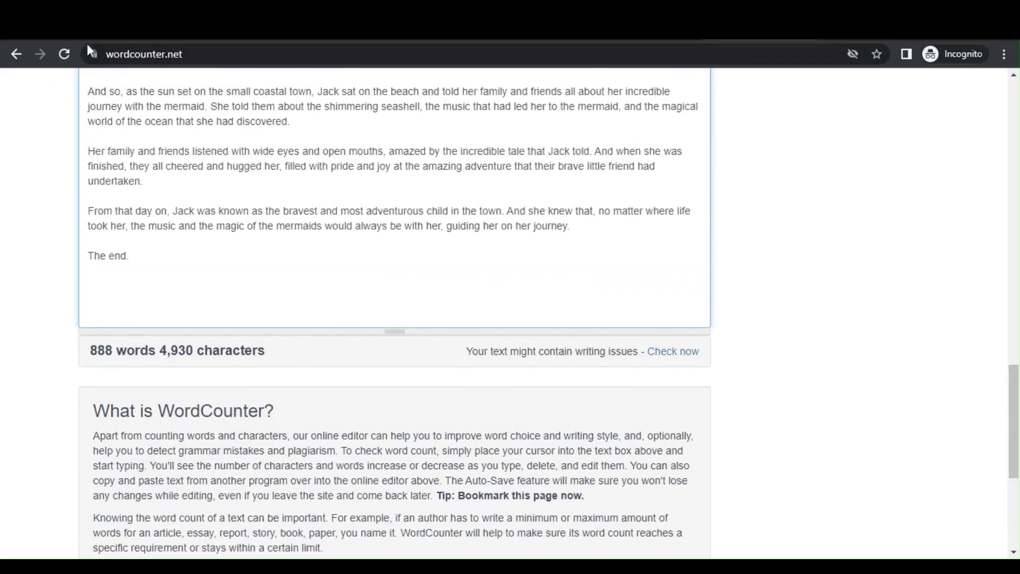
{"action": "key", "text": "alt+Tab"}
{"action": "left_click", "coordinate": [896, 371]}
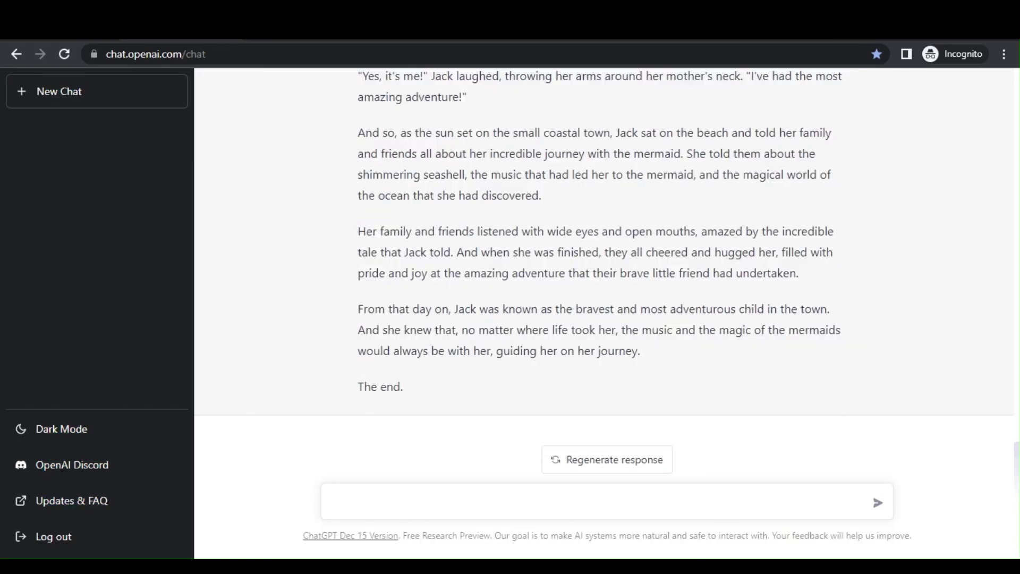
{"action": "left_click_drag", "start_coordinate": [676, 459], "coordinate": [562, 460]}
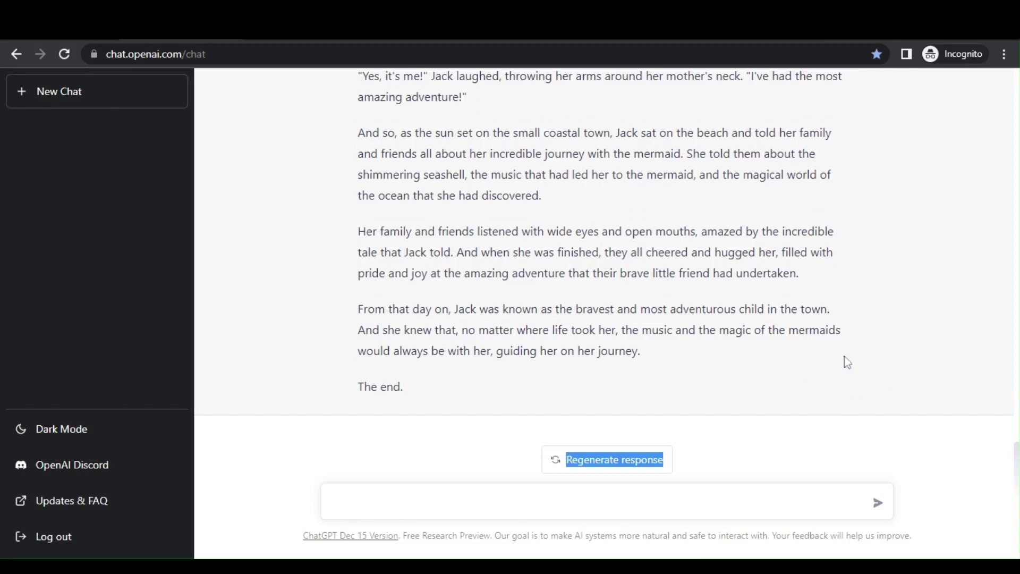
{"action": "left_click", "coordinate": [825, 278]}
{"action": "scroll", "coordinate": [825, 278], "scroll_direction": "up", "scroll_amount": 1}
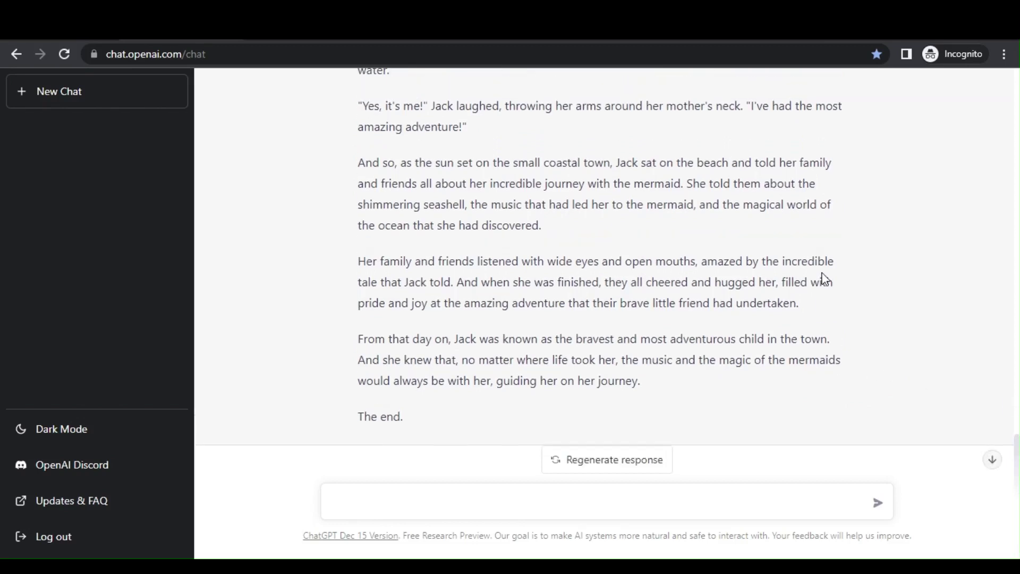
{"action": "scroll", "coordinate": [825, 278], "scroll_direction": "up", "scroll_amount": 1}
{"action": "scroll", "coordinate": [825, 279], "scroll_direction": "up", "scroll_amount": 1}
{"action": "scroll", "coordinate": [825, 278], "scroll_direction": "up", "scroll_amount": 4}
{"action": "scroll", "coordinate": [825, 278], "scroll_direction": "up", "scroll_amount": 1}
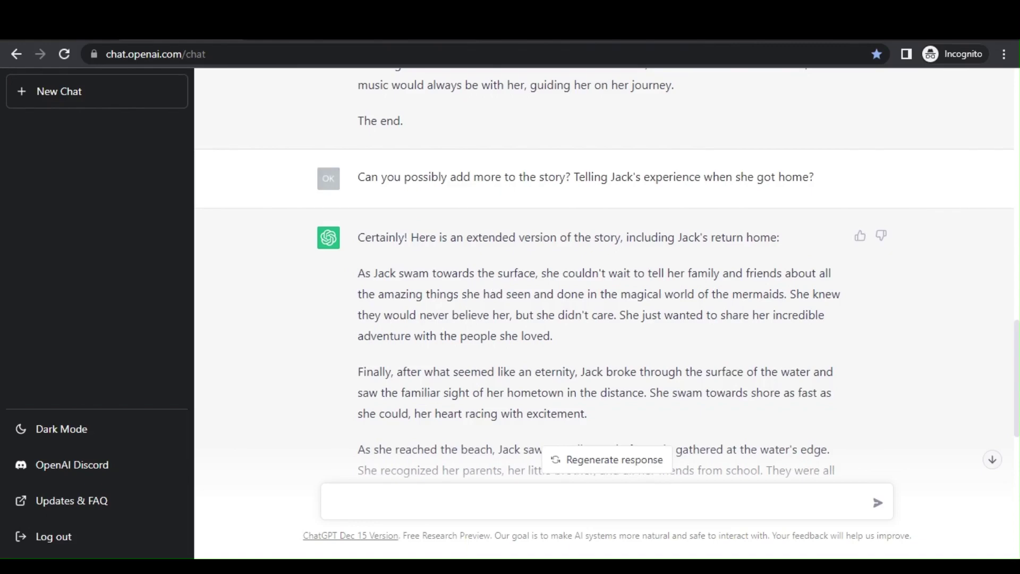
{"action": "scroll", "coordinate": [605, 272], "scroll_direction": "up", "scroll_amount": 1}
{"action": "scroll", "coordinate": [604, 271], "scroll_direction": "up", "scroll_amount": 2}
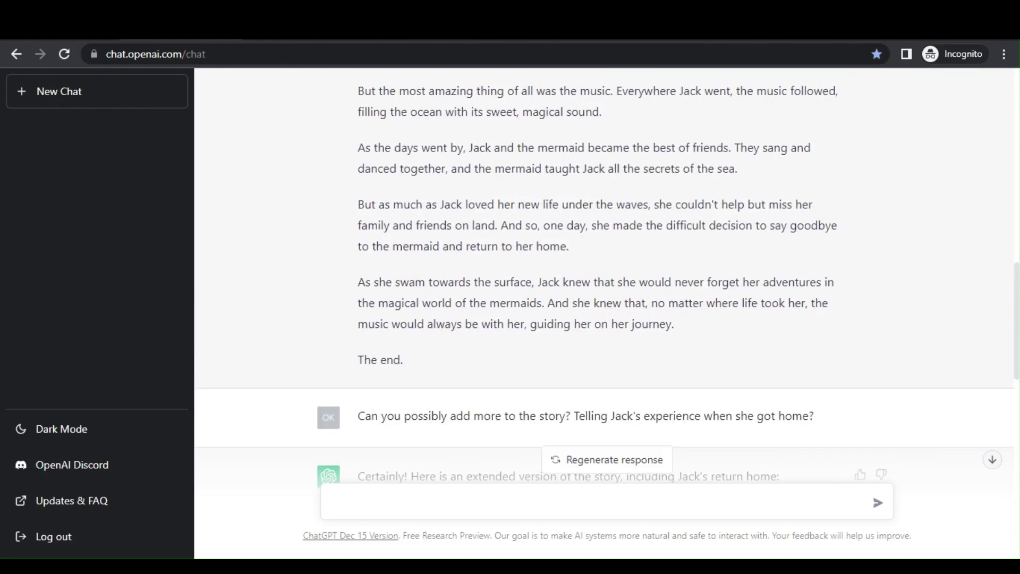
{"action": "scroll", "coordinate": [606, 279], "scroll_direction": "down", "scroll_amount": 1}
{"action": "scroll", "coordinate": [607, 278], "scroll_direction": "down", "scroll_amount": 3}
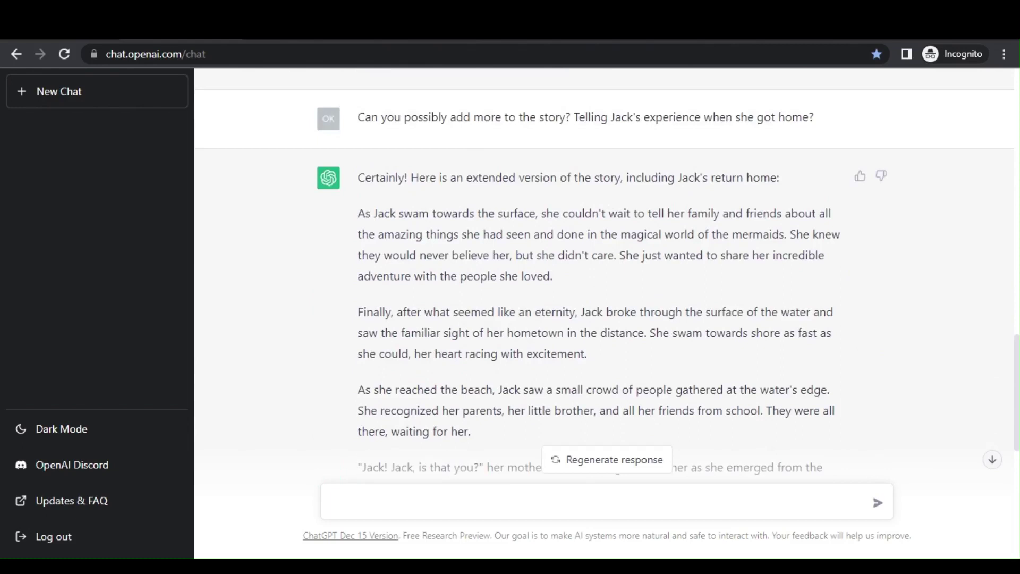
{"action": "scroll", "coordinate": [604, 281], "scroll_direction": "down", "scroll_amount": 1}
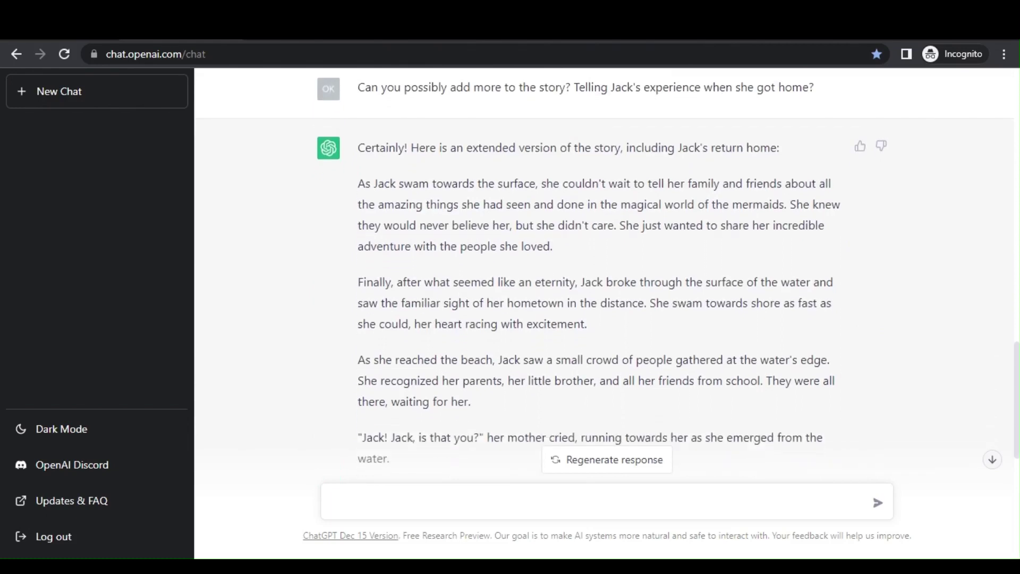
{"action": "scroll", "coordinate": [605, 271], "scroll_direction": "up", "scroll_amount": 1}
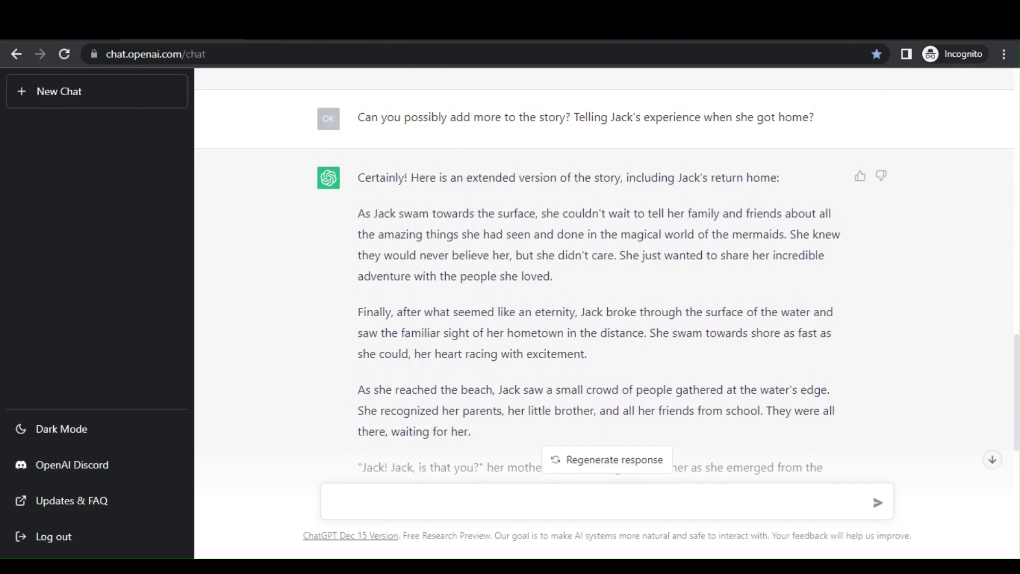
{"action": "left_click", "coordinate": [349, 505]}
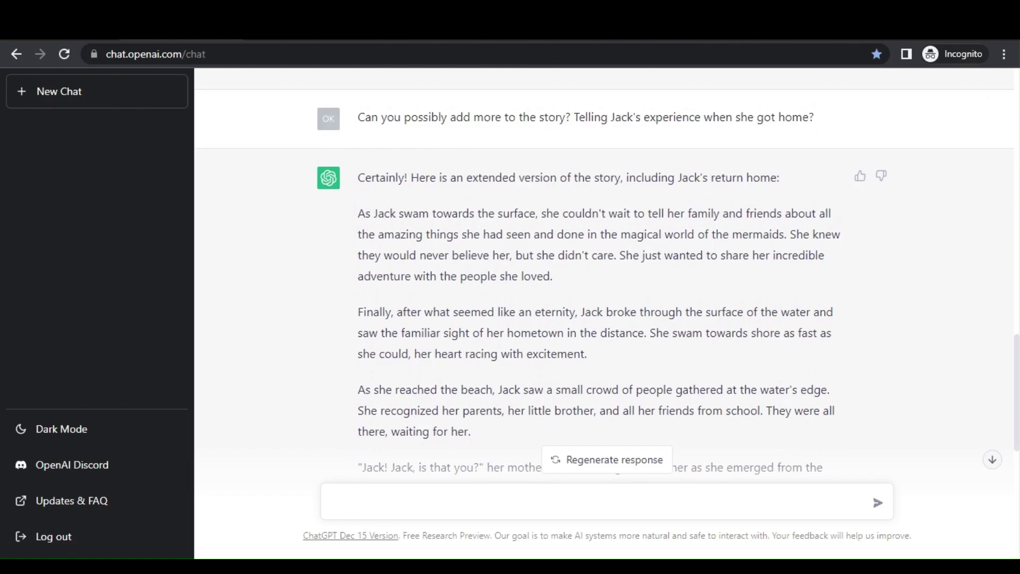